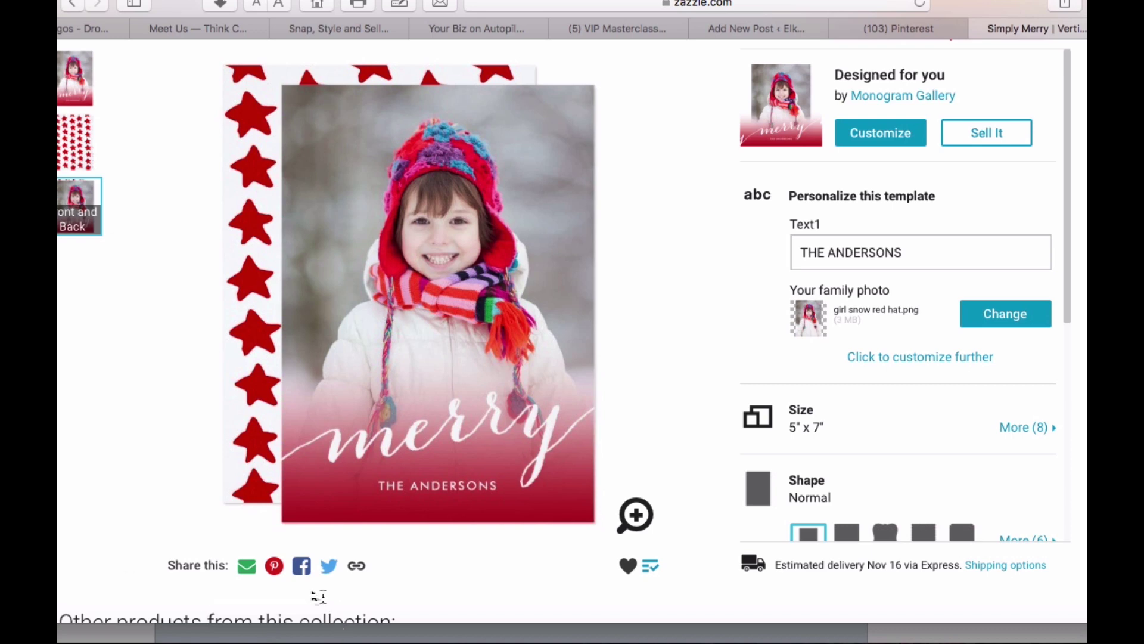
# Step: Save the Simply Merry card as a pin on the Holiday Photo Cards & Accessories board
pyautogui.click(274, 566)
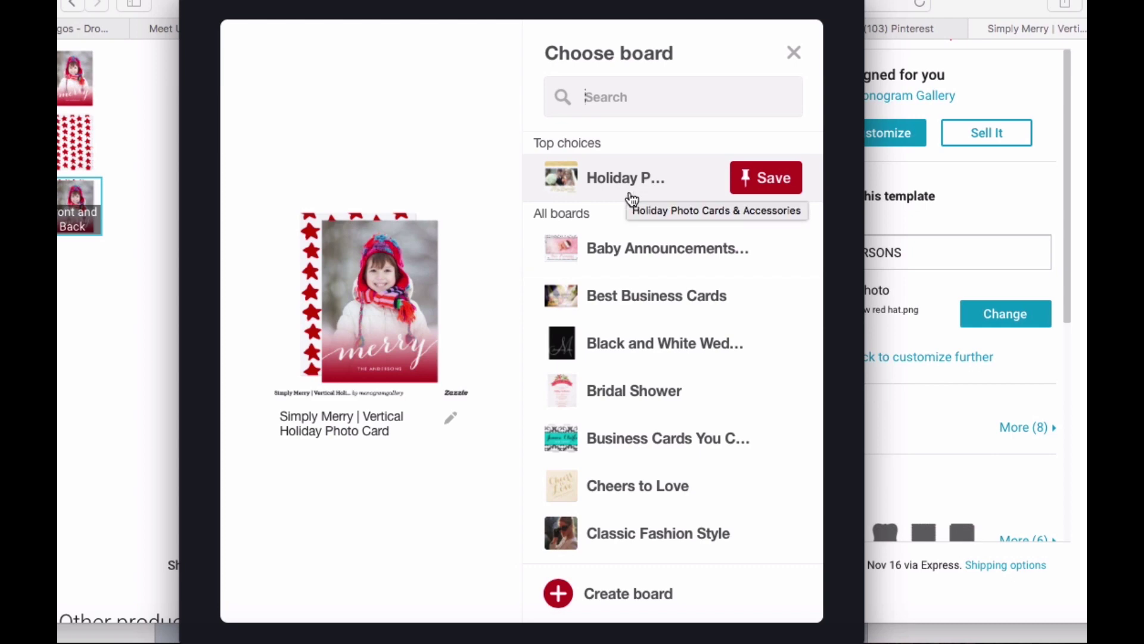
pyautogui.click(766, 177)
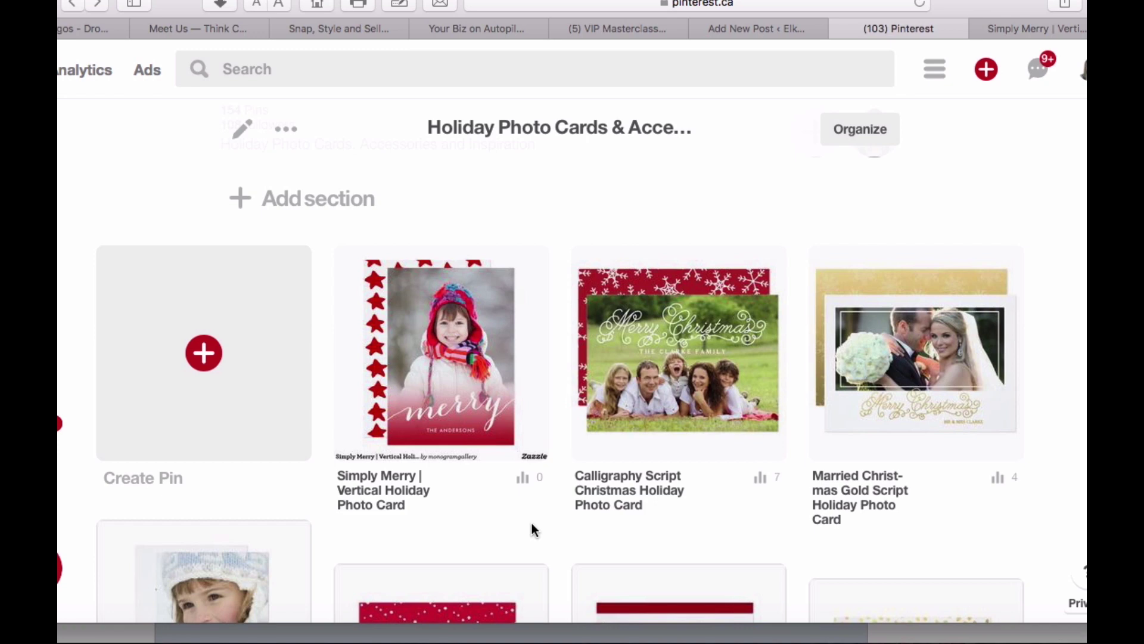
# Step: Edit the Simply Merry pin and append &tc=PinterestHolidayPhotoNOV2017 to its Website URL
pyautogui.moveTo(459, 360)
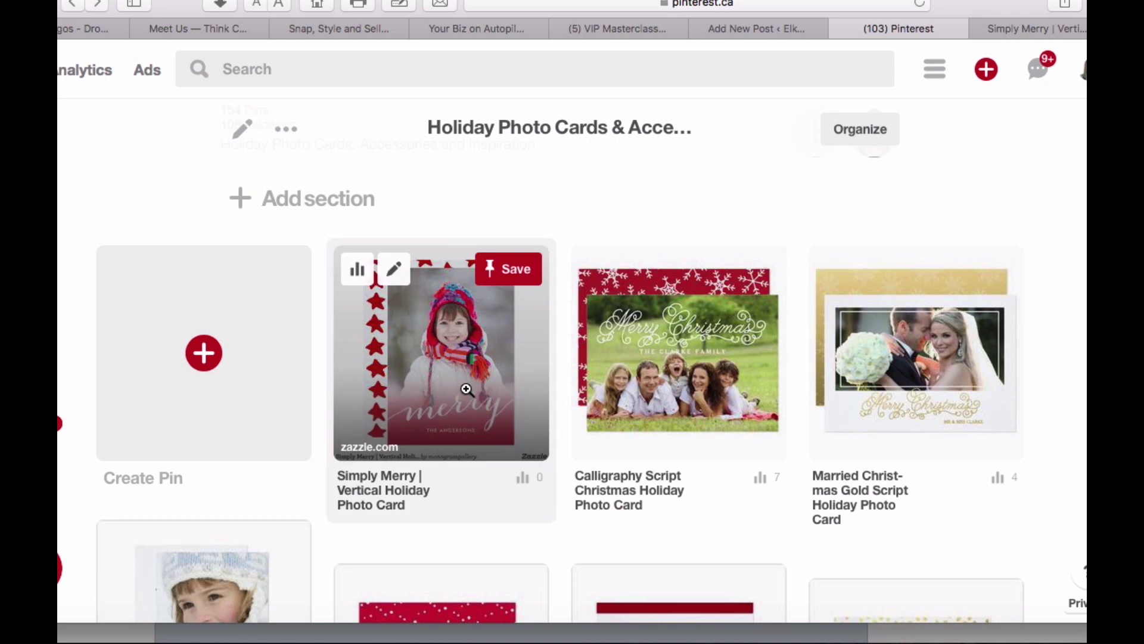
pyautogui.click(395, 270)
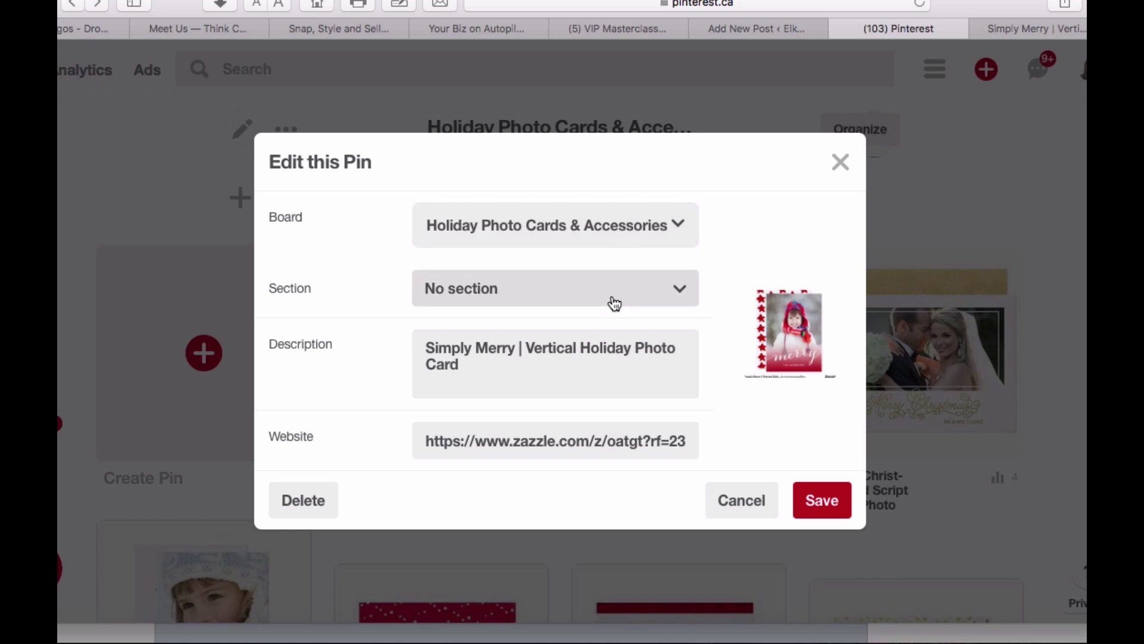
pyautogui.click(593, 439)
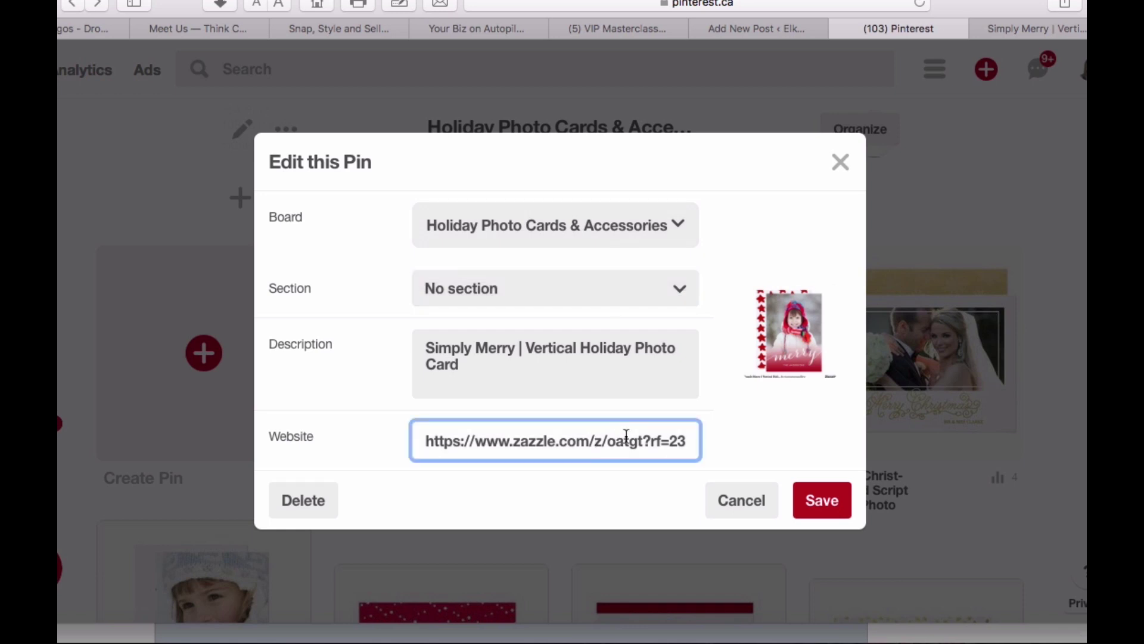
pyautogui.press('super+Right')
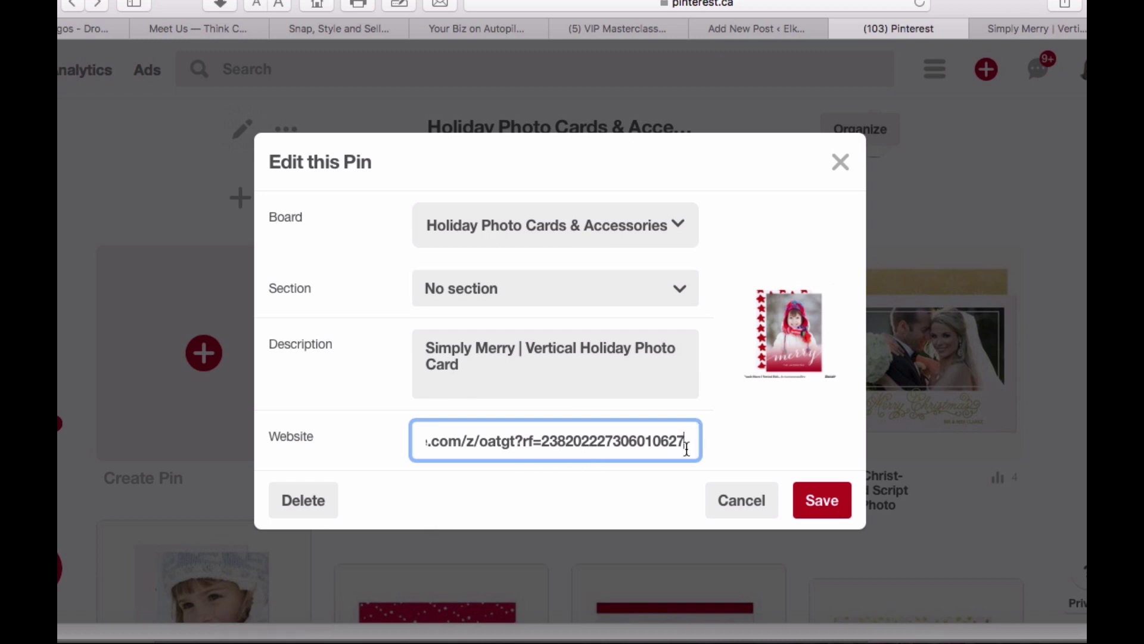
pyautogui.write('&tc=PinterestHolidayPhotoNOV2017')
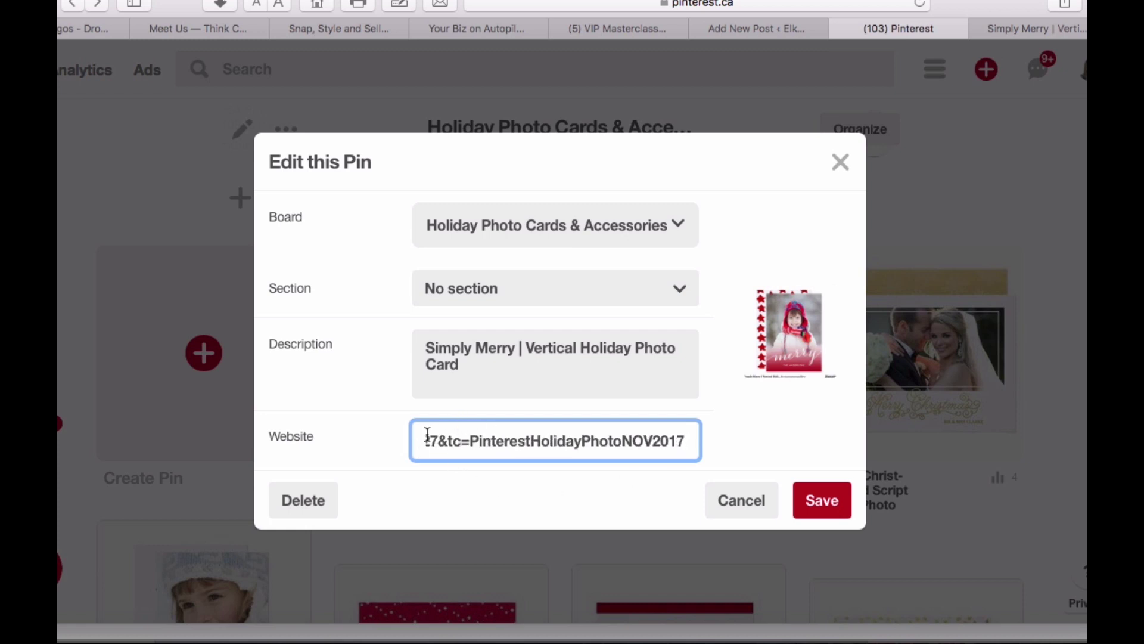
# Step: Review the Website URL to confirm the appended tracking code is correct
pyautogui.press('Left')
pyautogui.press('Left')
pyautogui.press('Left')
pyautogui.press('Left')
pyautogui.press('Left')
pyautogui.press('Left')
pyautogui.press('Left')
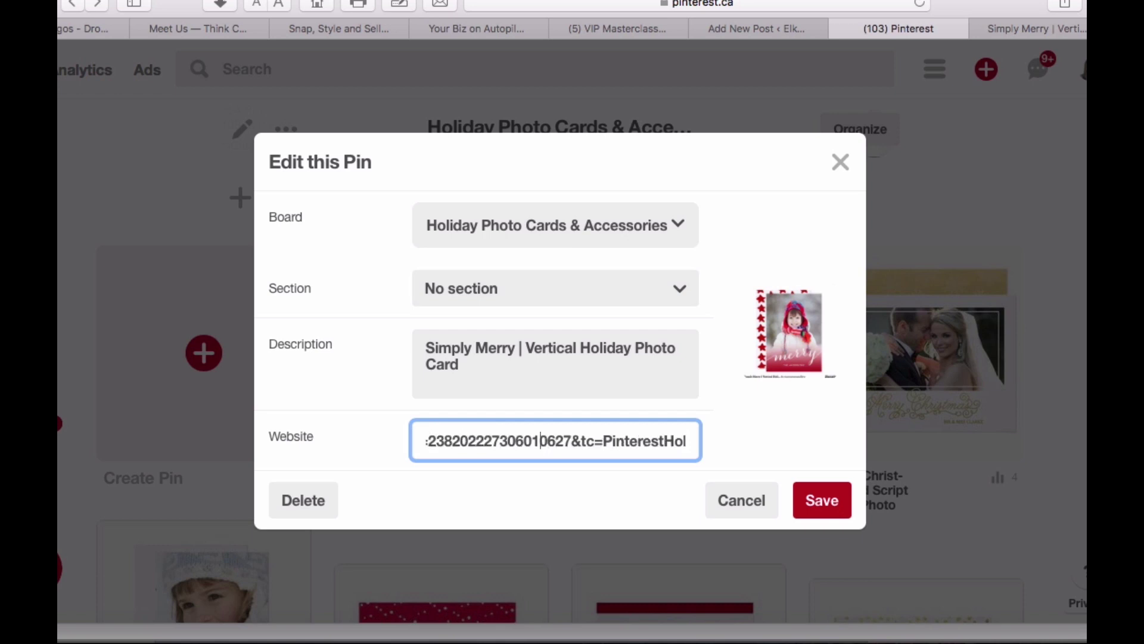
pyautogui.press('Left')
pyautogui.press('Left')
pyautogui.press('Left')
pyautogui.press('Left')
pyautogui.press('Left')
pyautogui.press('Left')
pyautogui.press('Left')
pyautogui.press('Left')
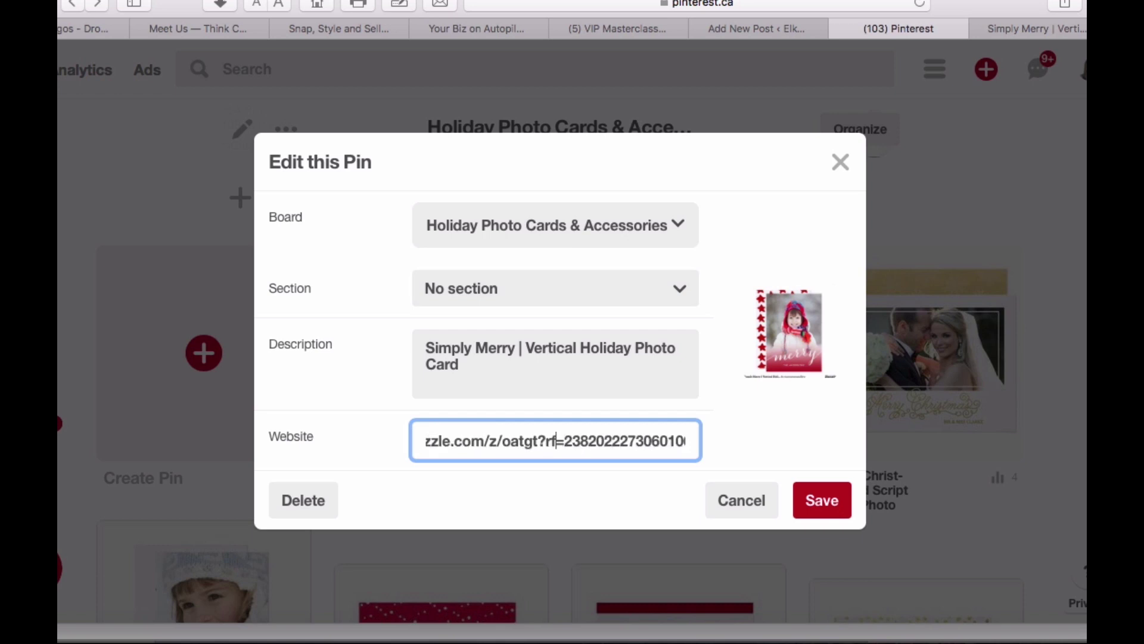
pyautogui.click(659, 440)
pyautogui.press('Right')
pyautogui.press('Right')
pyautogui.press('Right')
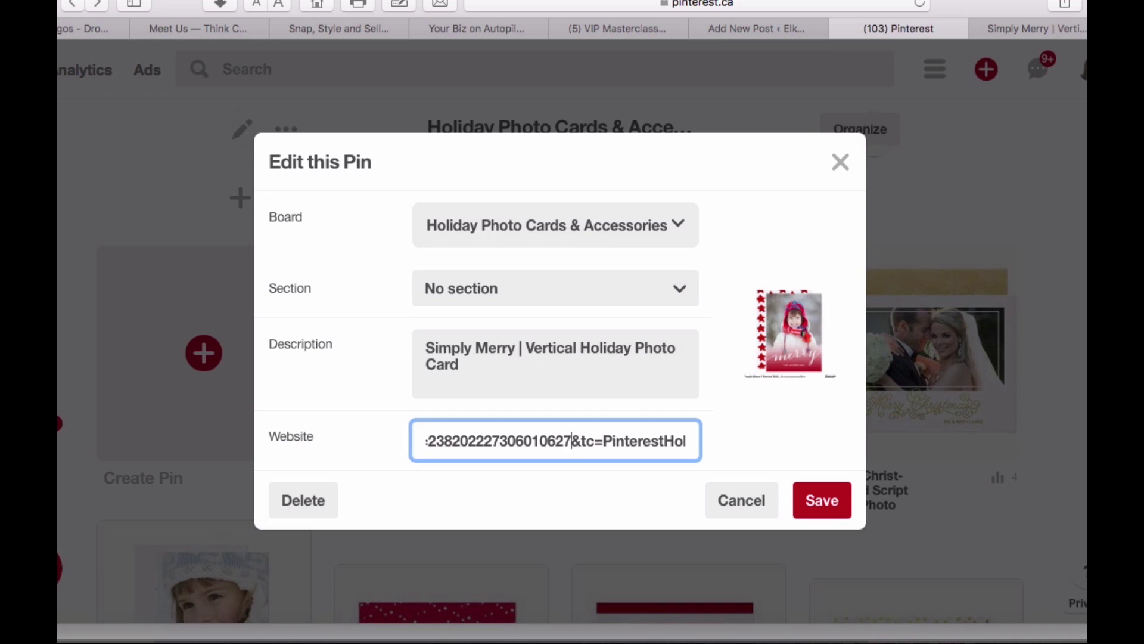
pyautogui.press('Right')
pyautogui.press('Right')
pyautogui.press('Right')
pyautogui.press('Right')
pyautogui.press('Right')
pyautogui.press('Right')
pyautogui.press('Right')
pyautogui.press('Right')
pyautogui.press('Right')
pyautogui.press('Right')
pyautogui.press('Right')
pyautogui.press('Right')
pyautogui.press('Right')
pyautogui.press('Right')
pyautogui.press('Right')
pyautogui.press('Right')
pyautogui.press('Right')
pyautogui.press('Right')
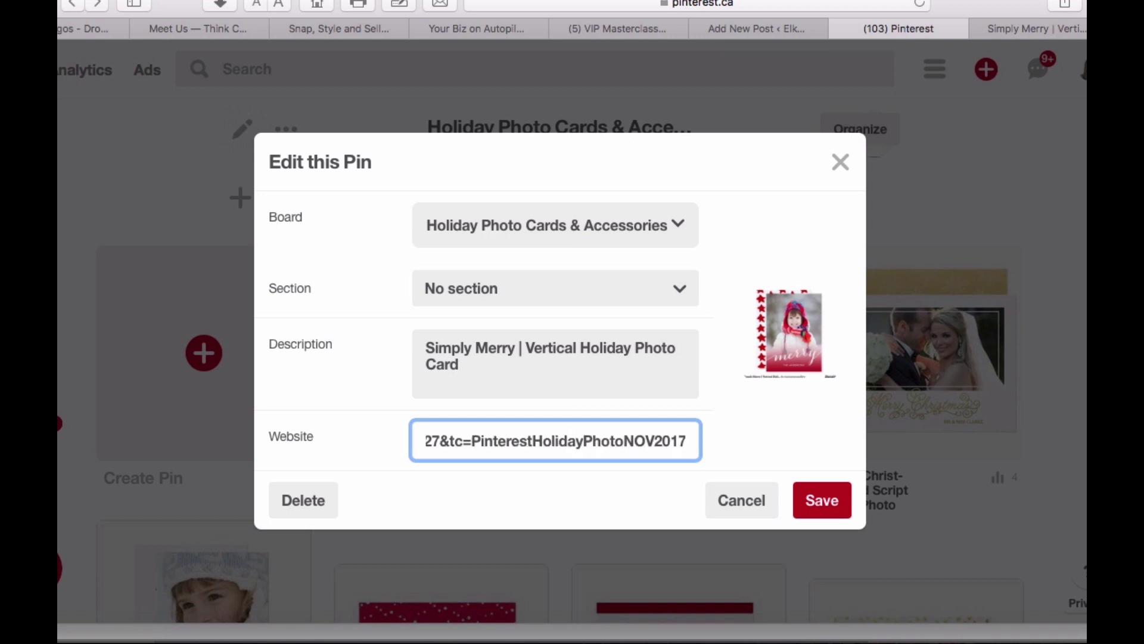
pyautogui.press('Right')
pyautogui.press('Right')
pyautogui.press('Right')
pyautogui.press('Right')
pyautogui.press('Right')
pyautogui.press('Right')
pyautogui.press('Right')
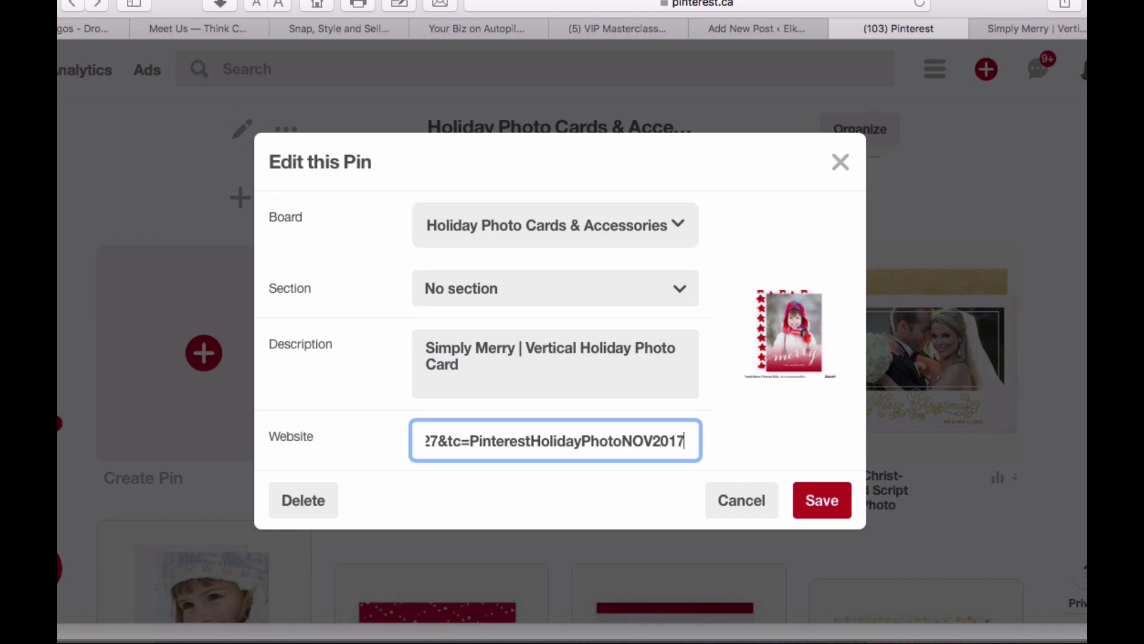
# Step: Save the Simply Merry pin's updated website link
pyautogui.click(815, 500)
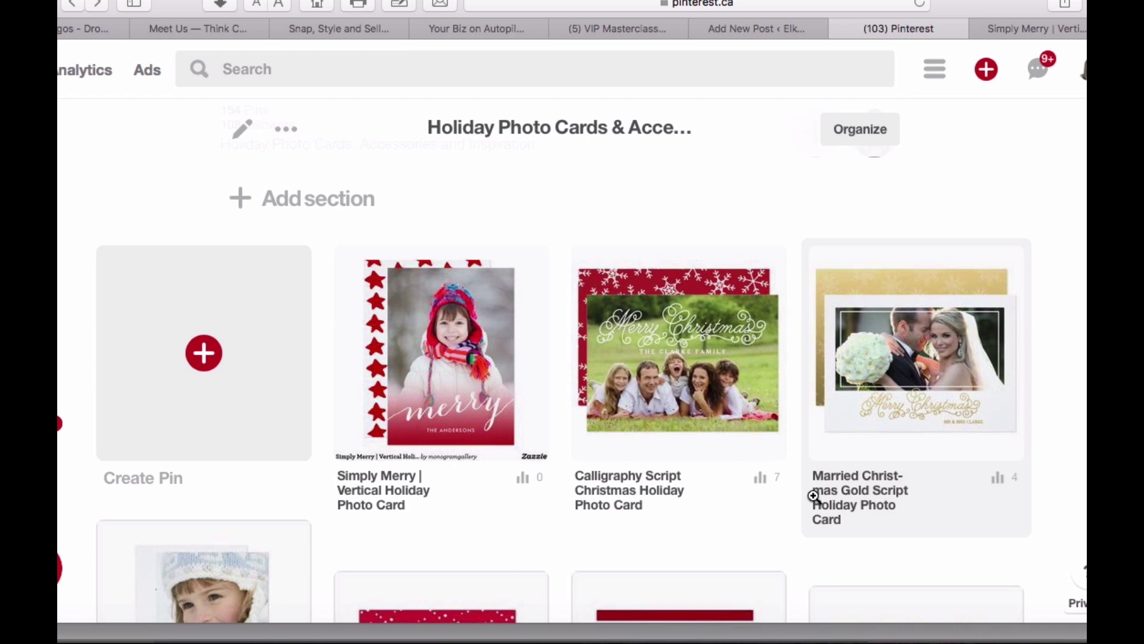
pyautogui.moveTo(742, 439)
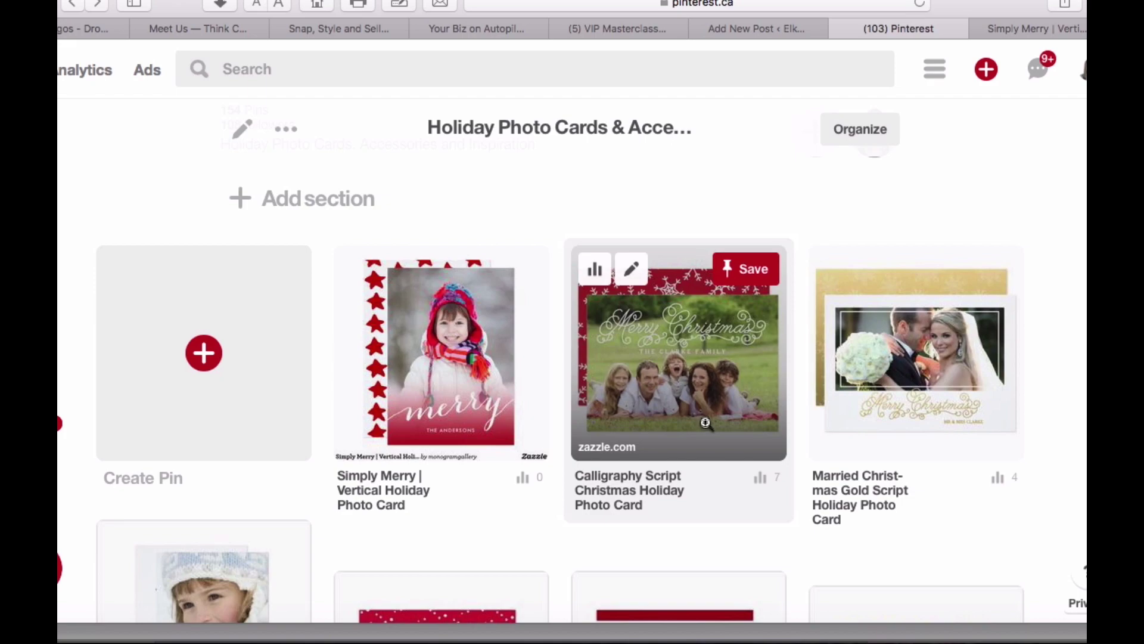
pyautogui.scroll(-6, 706, 424)
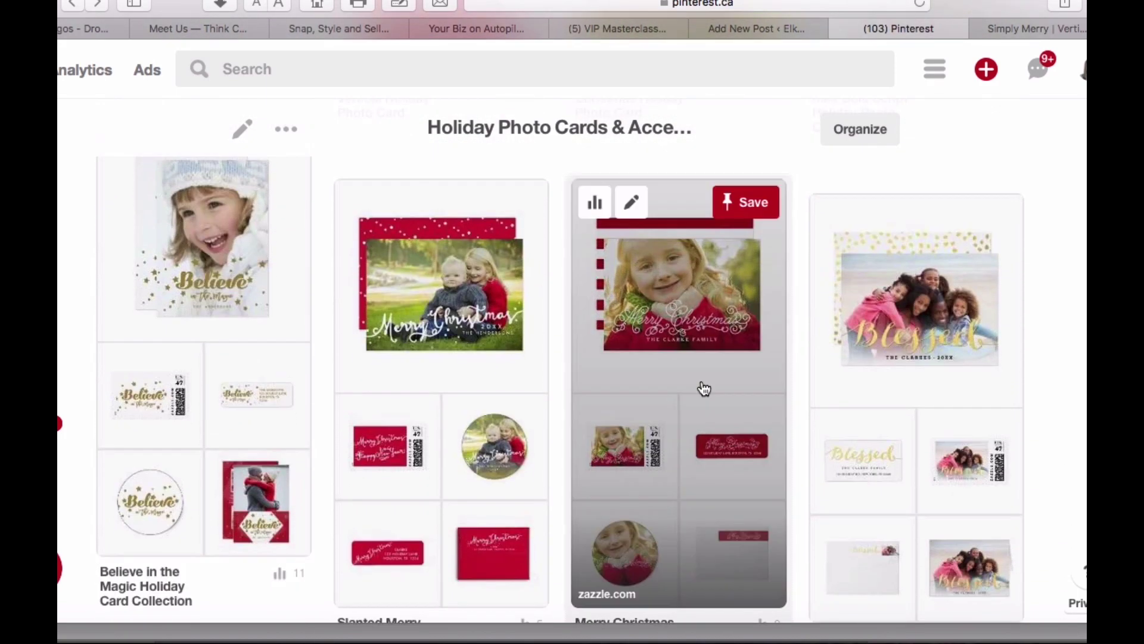
# Step: Check the Merry Christmas Script pin's website tracking code, then cancel without changes
pyautogui.click(633, 203)
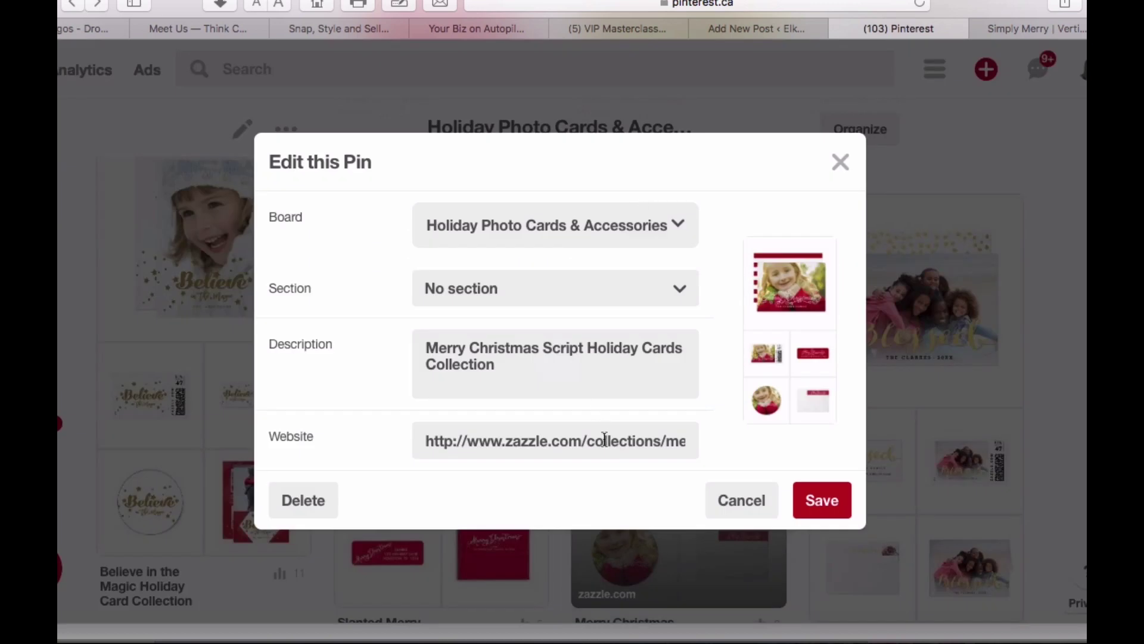
pyautogui.click(604, 439)
pyautogui.press('super+Right')
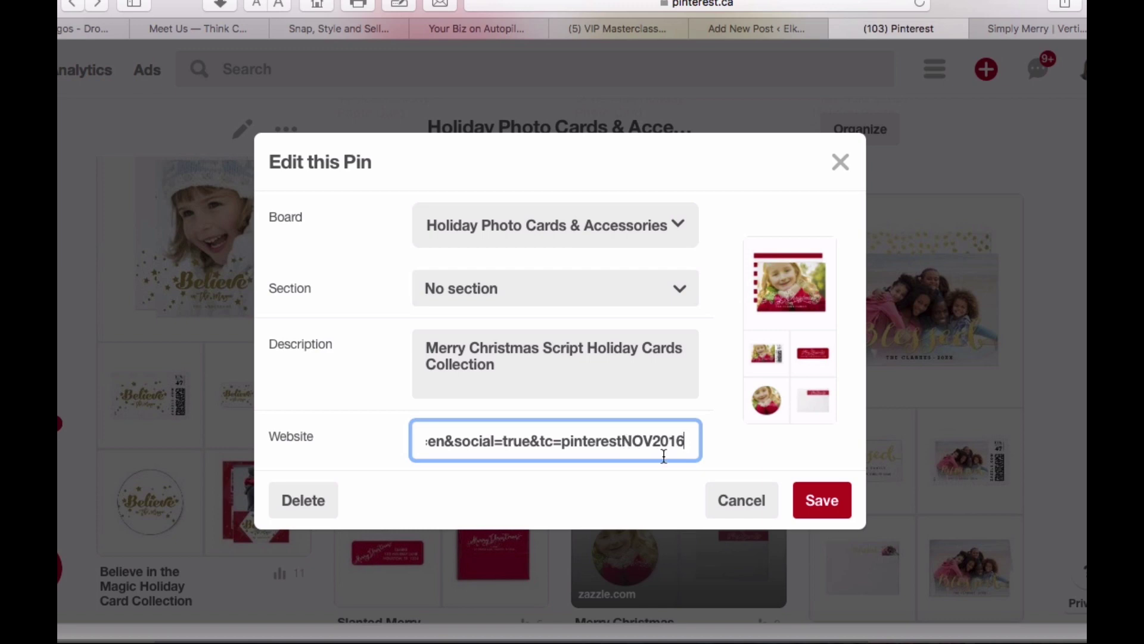
pyautogui.click(759, 502)
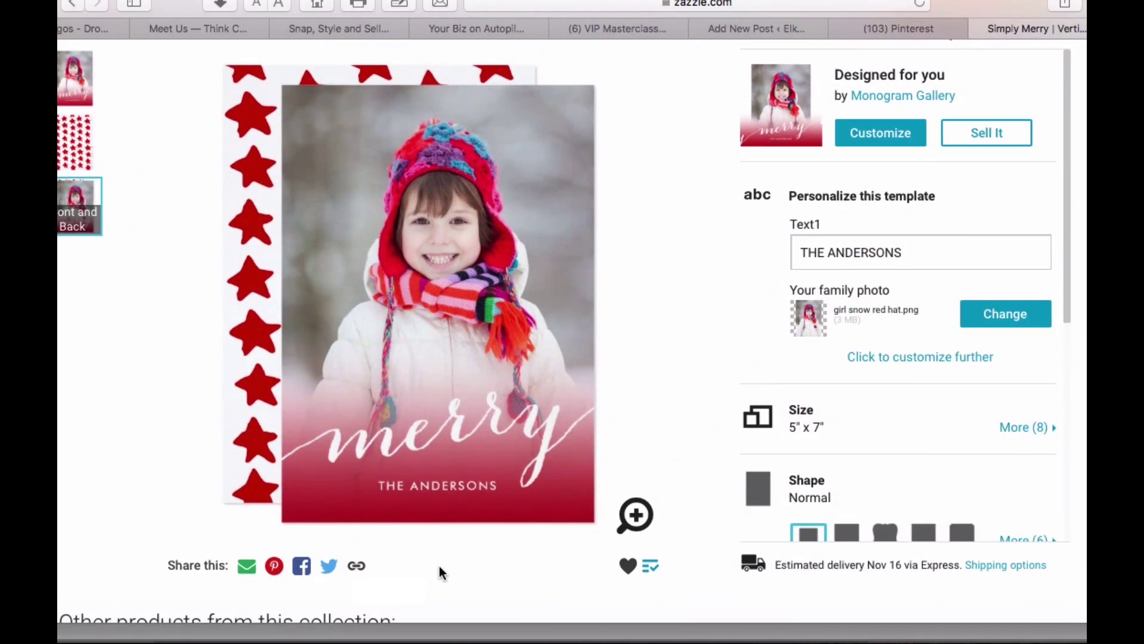
# Step: Select the Simply Merry card's link URL in Zazzle's Link to this dialog
pyautogui.click(360, 569)
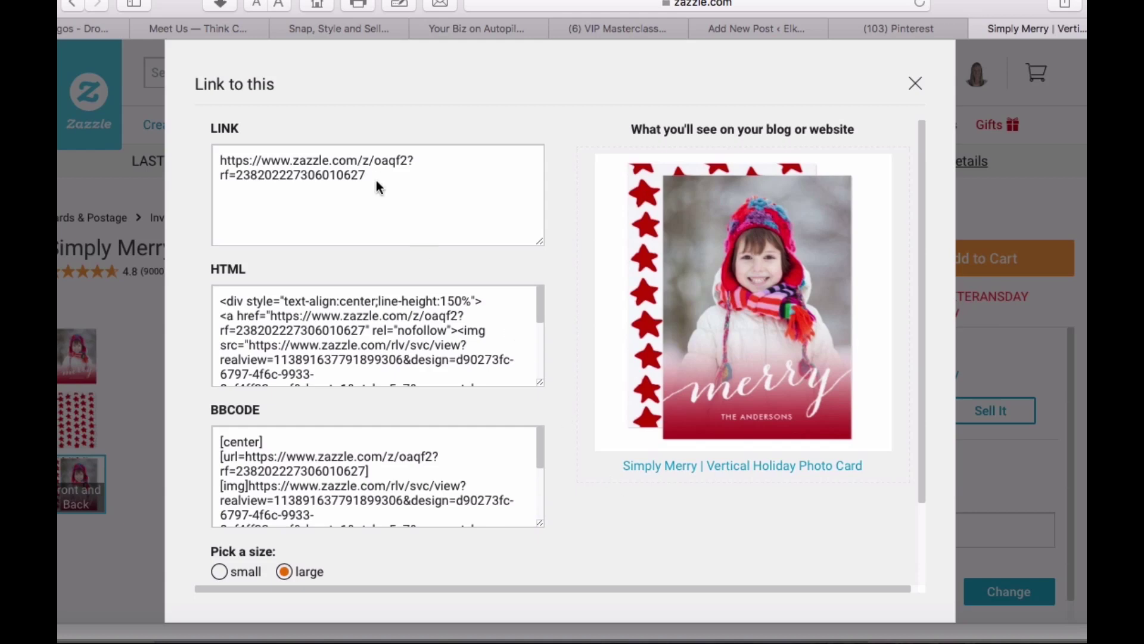
pyautogui.moveTo(378, 188); pyautogui.dragTo(186, 149)
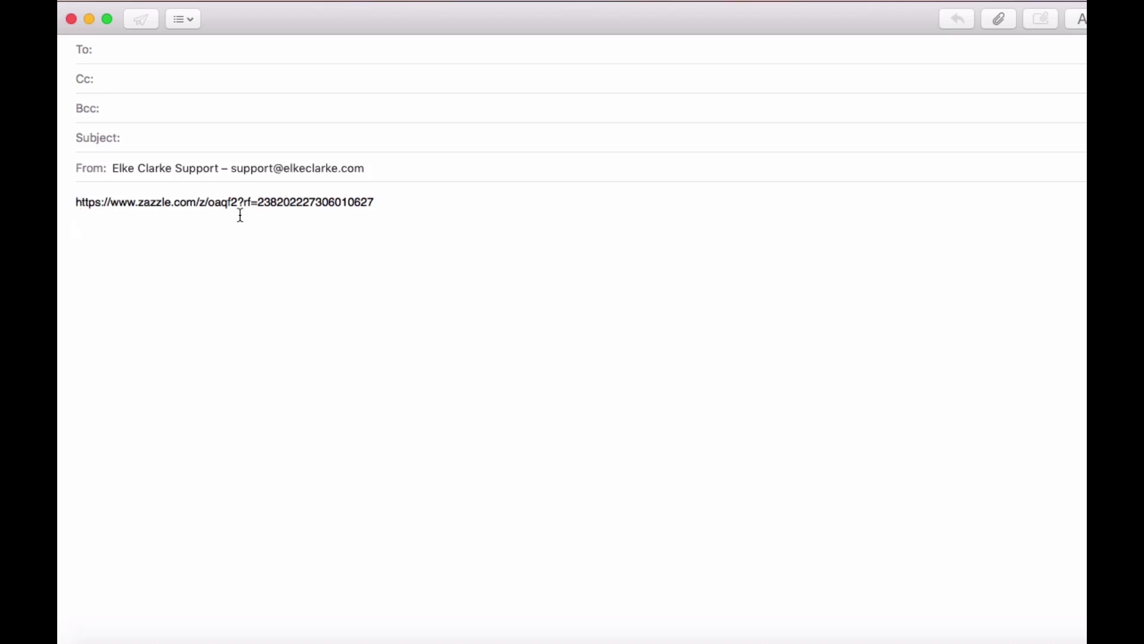
# Step: Append the tracking code to the Mail link, changing Pinterest to Blog: &tc=BlogHolidayPhotoNOV2017
pyautogui.click(379, 201)
pyautogui.write('&tc=PinterestHolidayPhotoNOV2017')
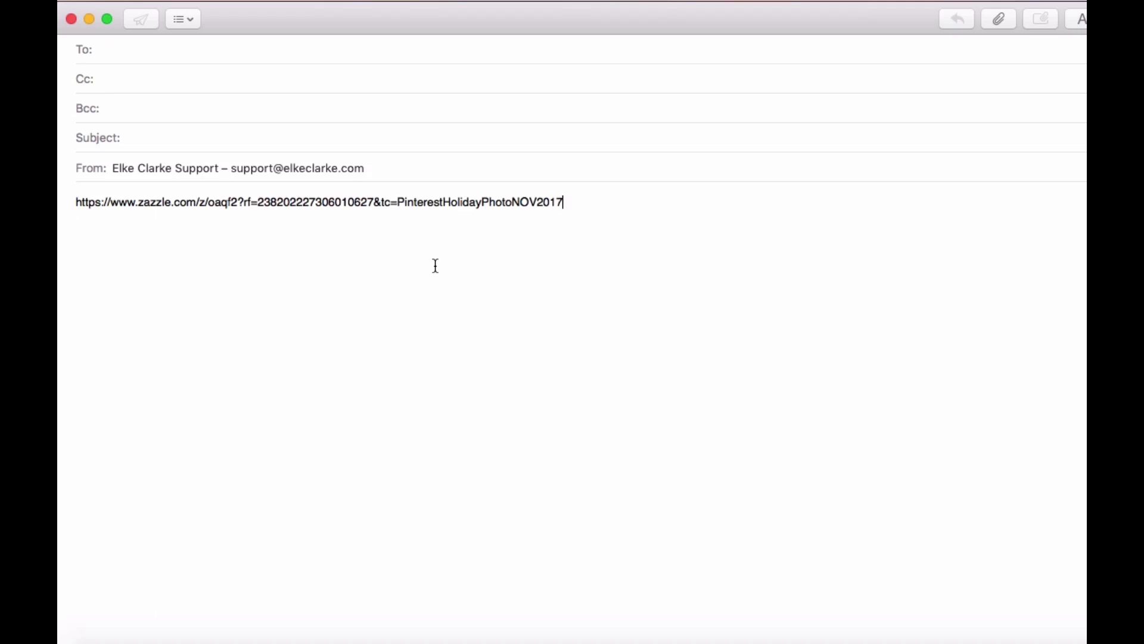
pyautogui.click(444, 202)
pyautogui.press('BackSpace')
pyautogui.press('BackSpace')
pyautogui.press('BackSpace')
pyautogui.press('BackSpace')
pyautogui.press('BackSpace')
pyautogui.press('BackSpace')
pyautogui.press('BackSpace')
pyautogui.press('BackSpace')
pyautogui.press('BackSpace')
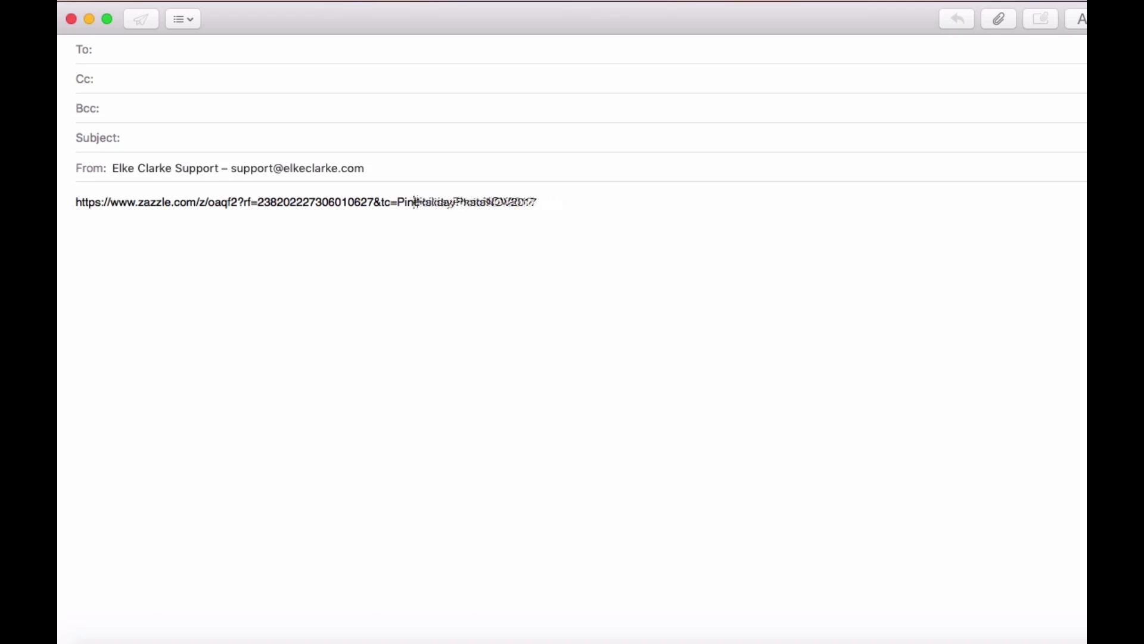
pyautogui.write('Blog')
pyautogui.press('Right')
pyautogui.press('Right')
pyautogui.press('Right')
pyautogui.press('Right')
pyautogui.press('Right')
pyautogui.press('Right')
pyautogui.press('Right')
pyautogui.press('Right')
pyautogui.press('Right')
pyautogui.press('Right')
pyautogui.press('Right')
pyautogui.press('Right')
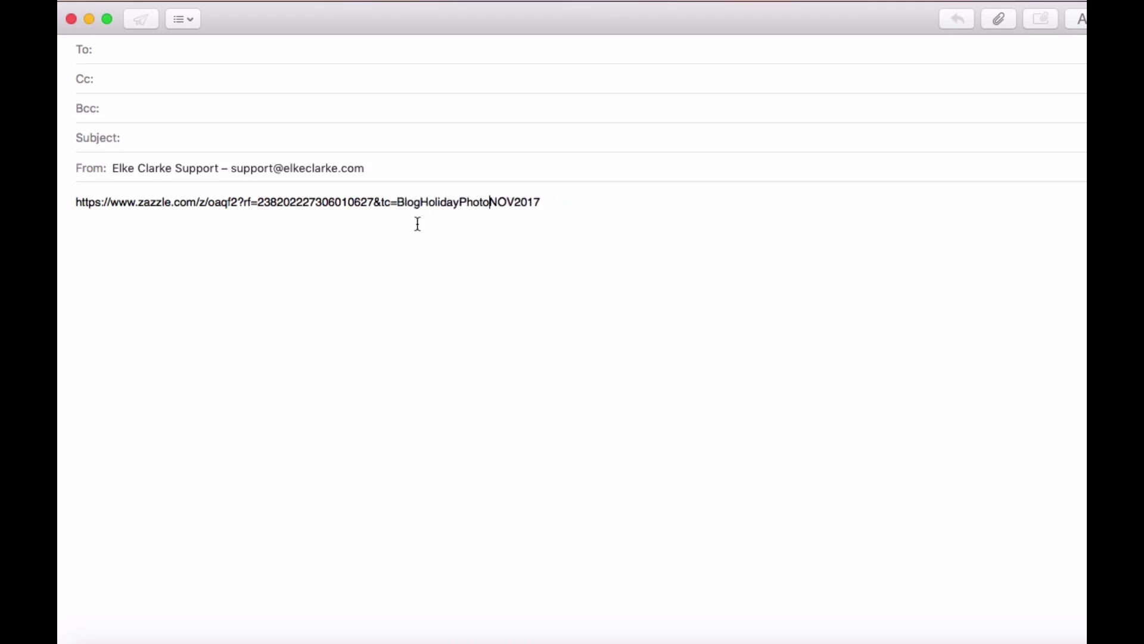